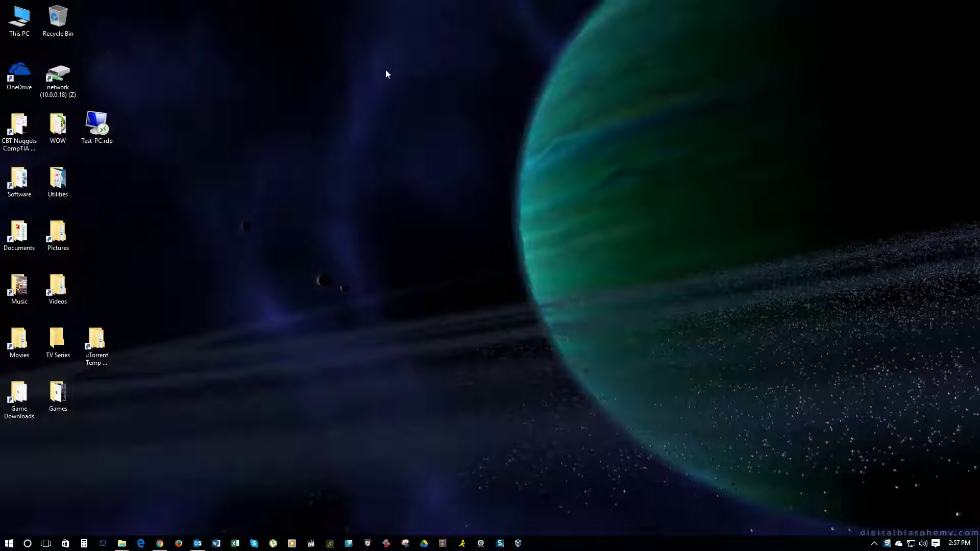
pyautogui.click(19, 27)
pyautogui.doubleClick(20, 26)
pyautogui.rightClick(20, 23)
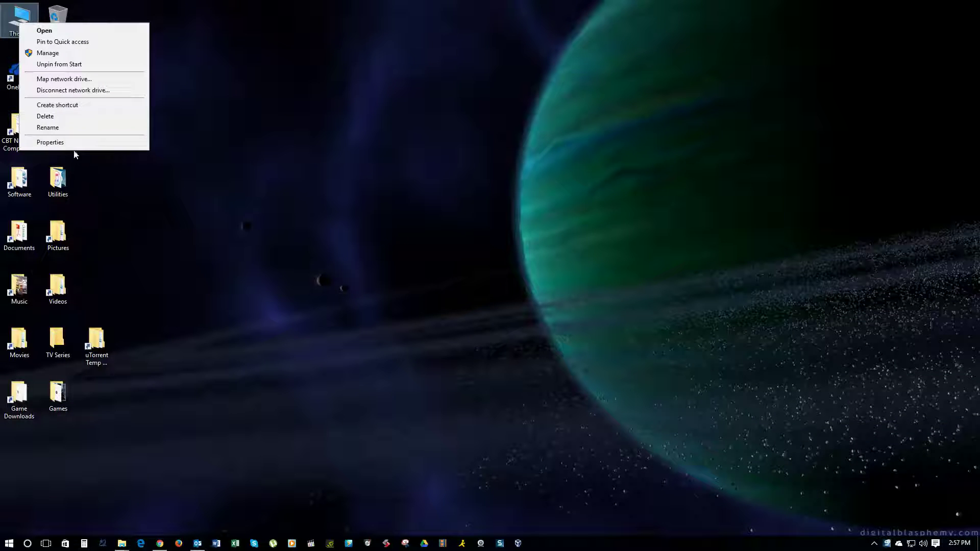
pyautogui.click(264, 170)
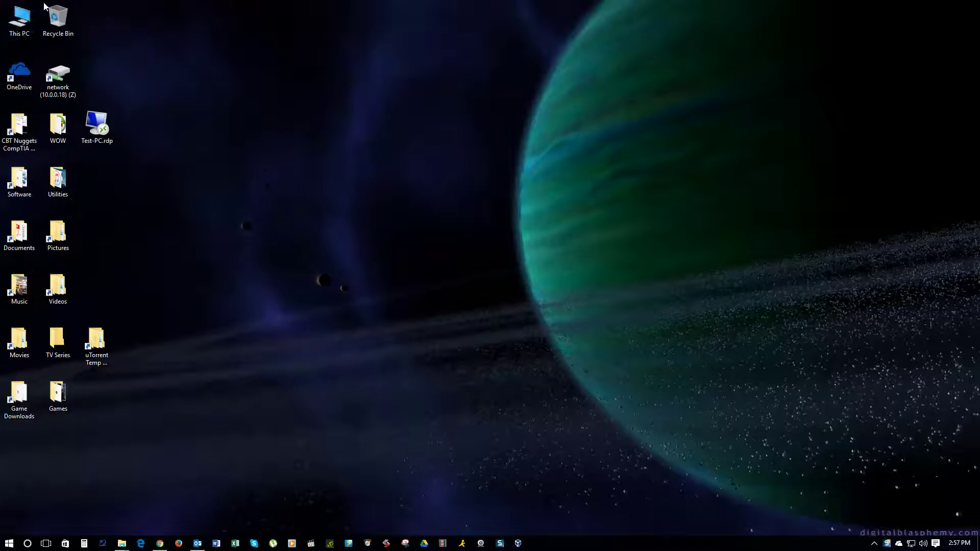
# Step: Search for "system", open the System control panel page to review the basic computer information, and close it
pyautogui.press('super')
pyautogui.click(27, 544)
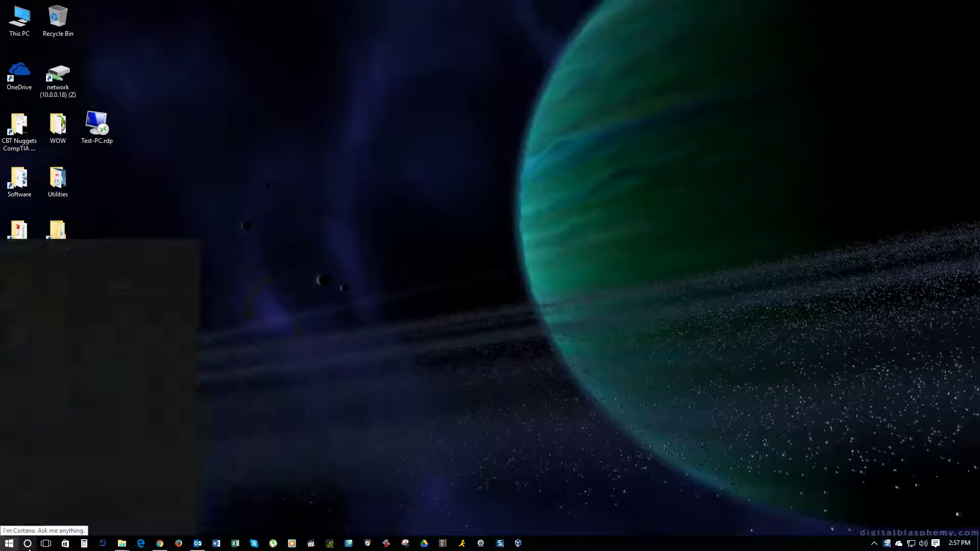
pyautogui.write('system')
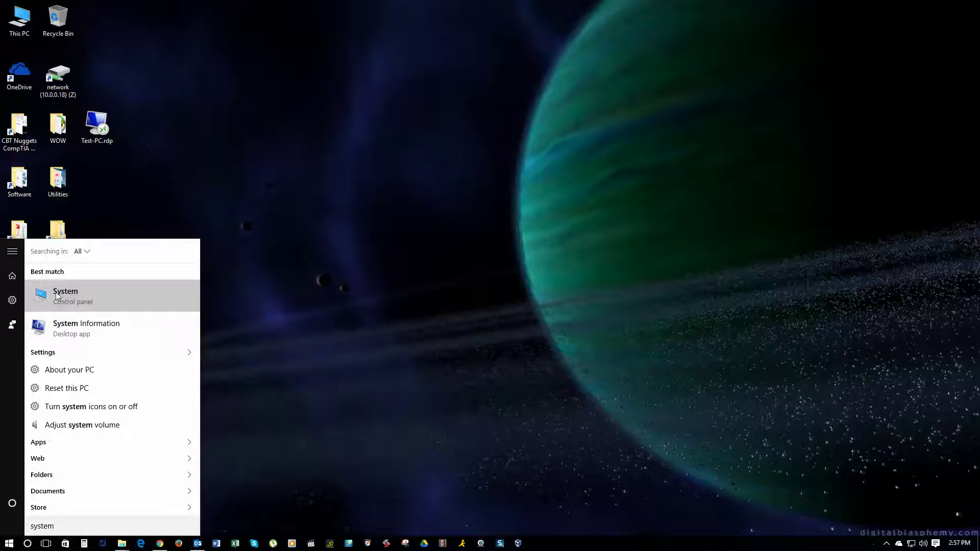
pyautogui.click(74, 300)
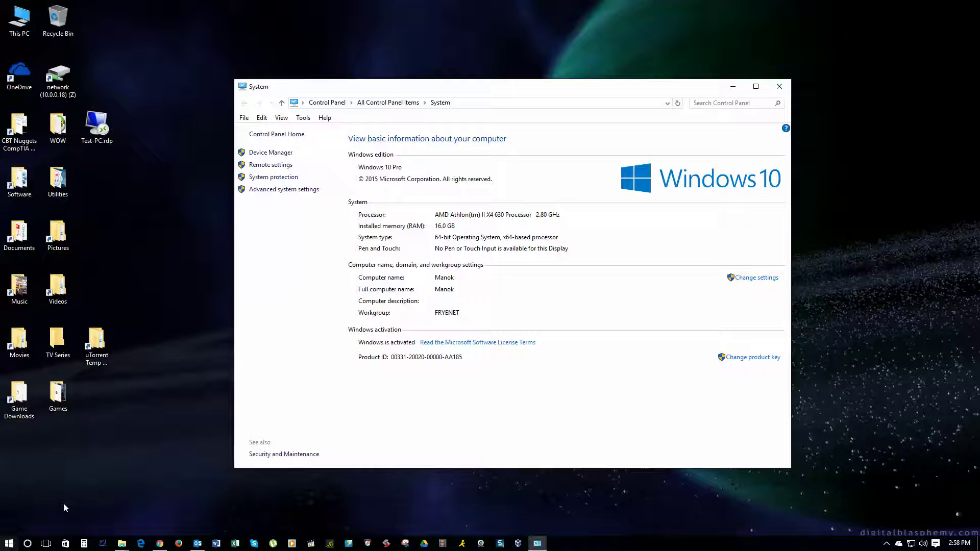
pyautogui.rightClick(25, 20)
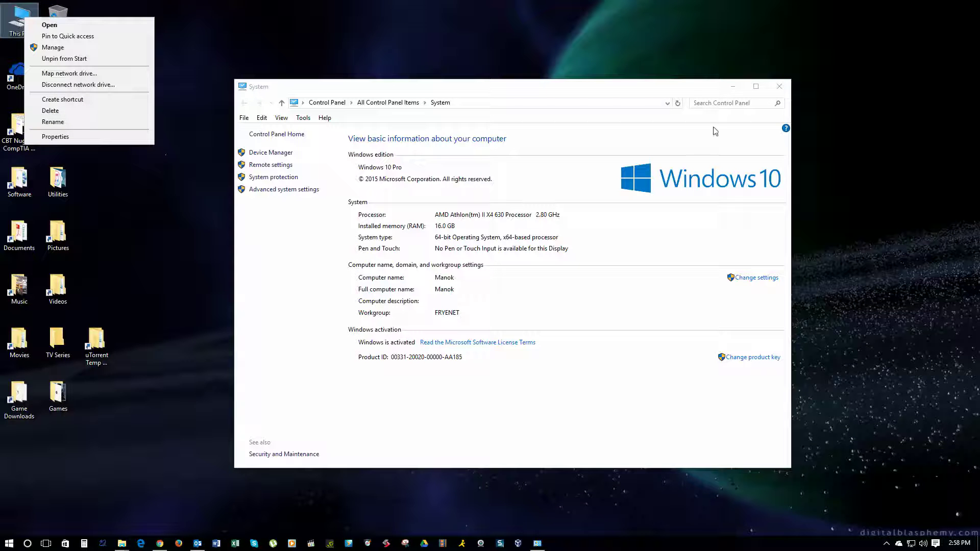
pyautogui.click(779, 88)
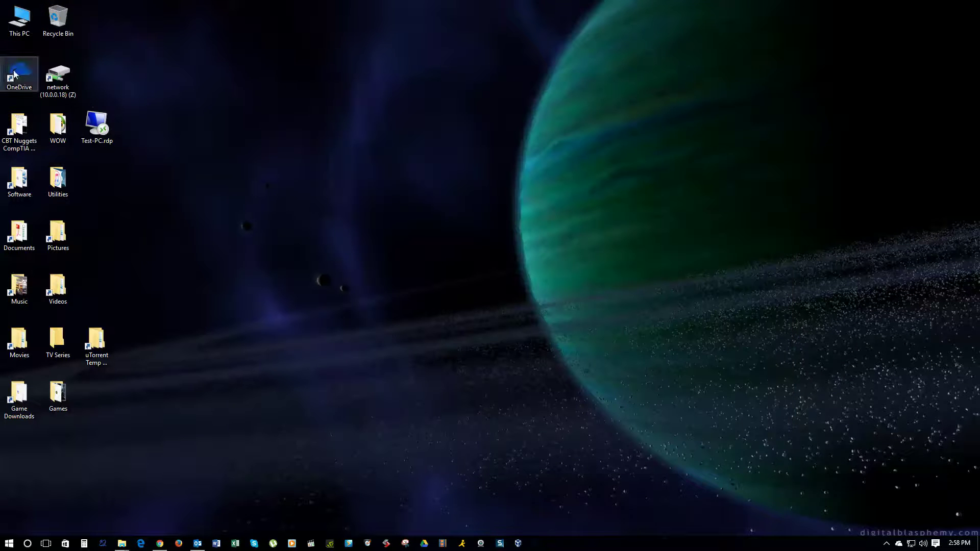
# Step: Open This PC and check the free space on drives C:, E:, K: and the network drive Z:
pyautogui.doubleClick(19, 23)
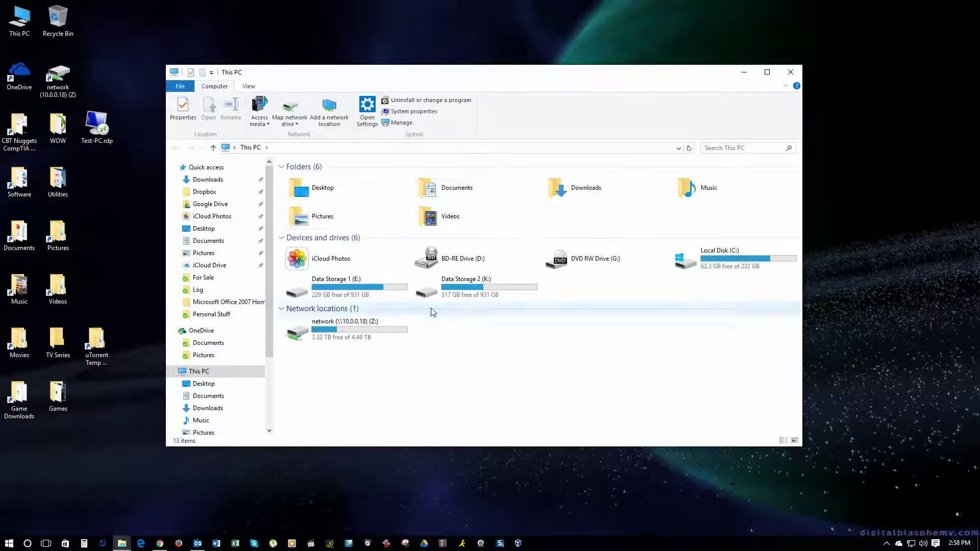
pyautogui.click(709, 259)
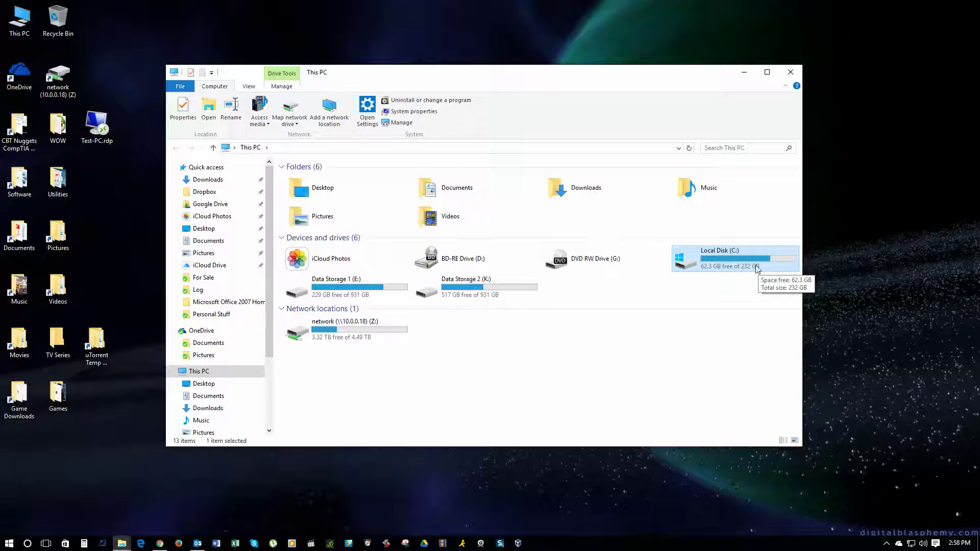
pyautogui.click(337, 287)
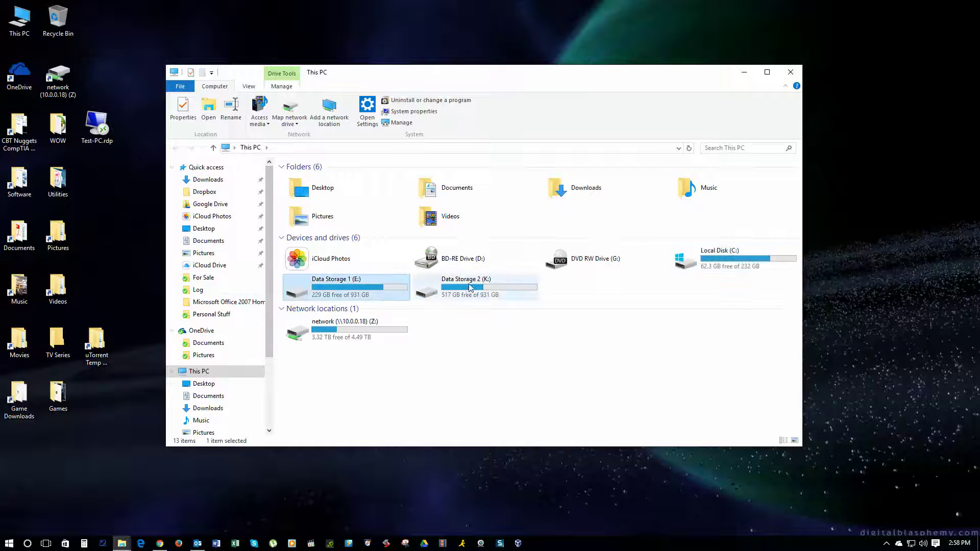
pyautogui.click(474, 287)
pyautogui.click(378, 338)
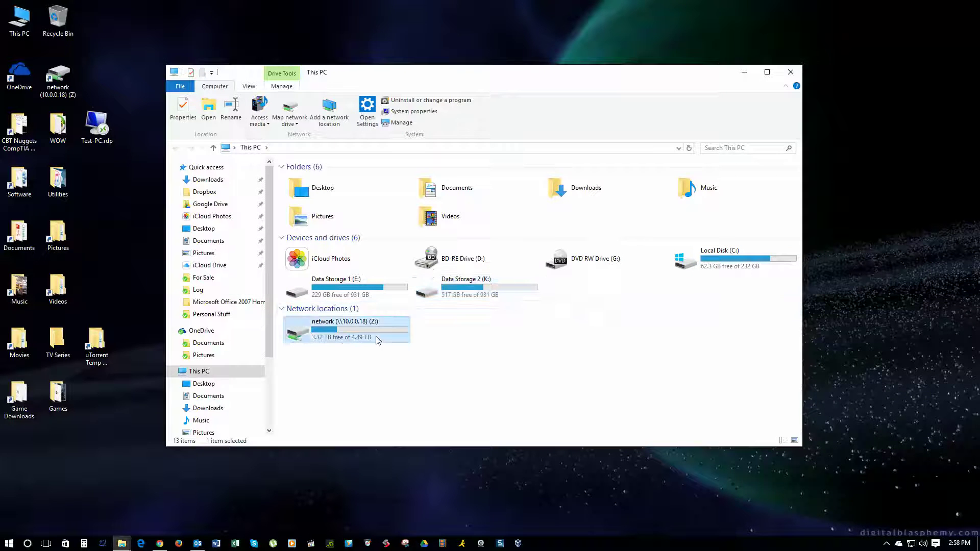
pyautogui.moveTo(372, 340)
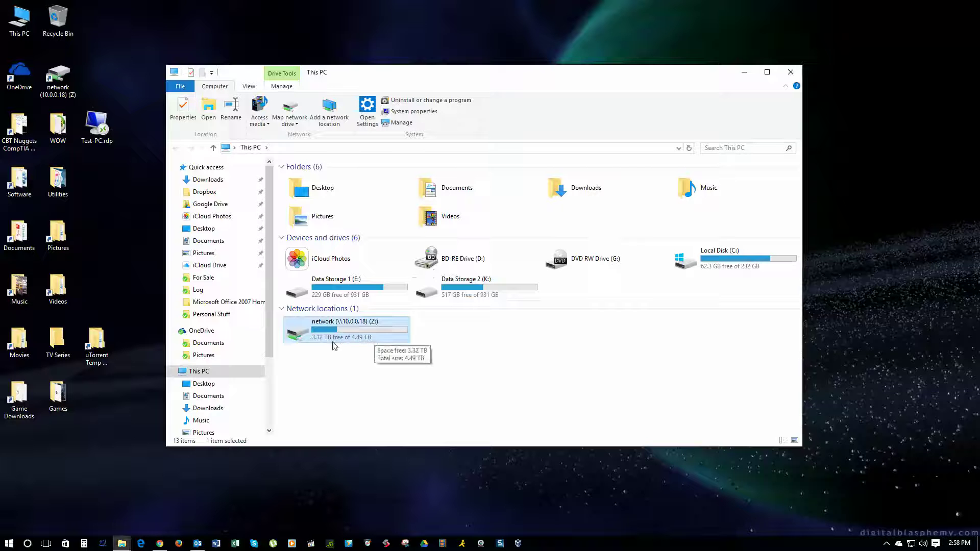
# Step: Open the properties of Local Disk (C:) to check its file system, used space, free space and capacity
pyautogui.rightClick(687, 261)
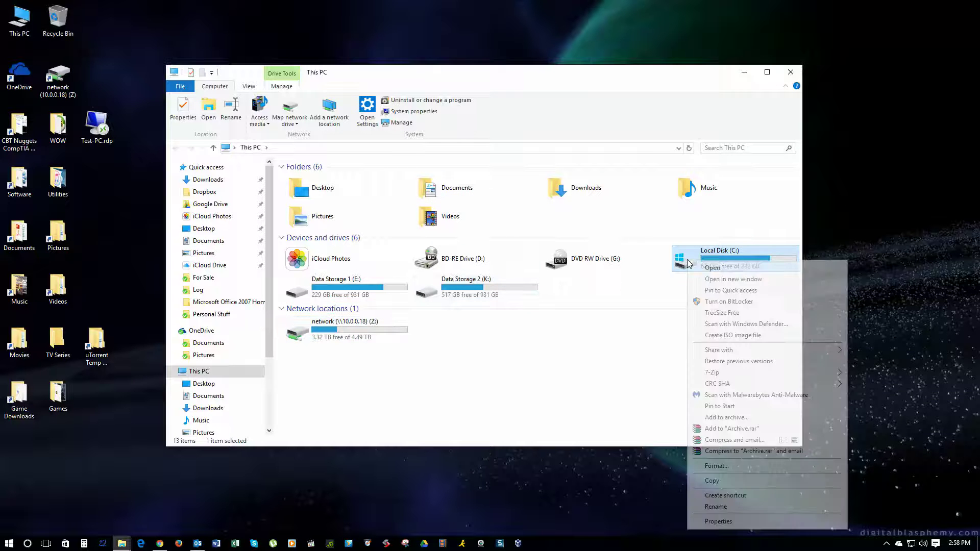
pyautogui.click(734, 524)
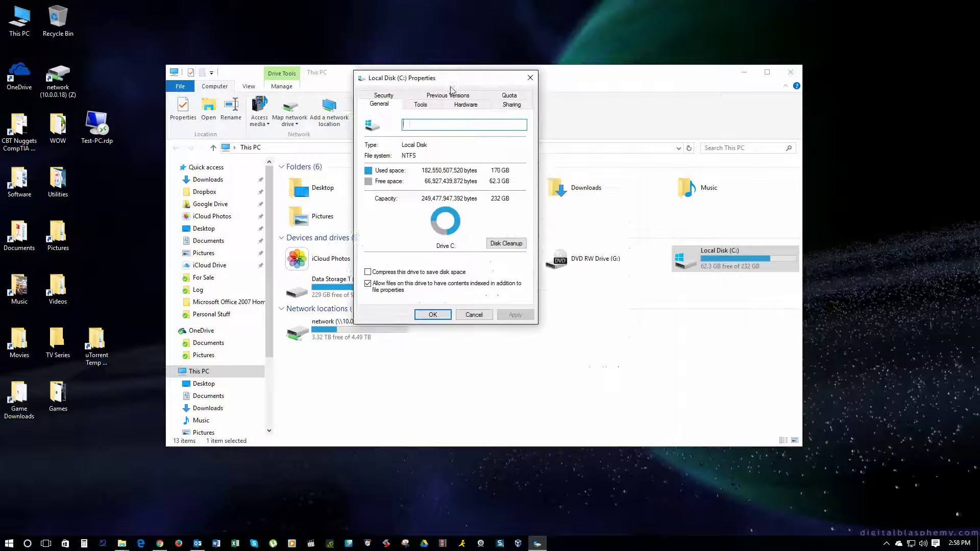
pyautogui.moveTo(451, 87); pyautogui.dragTo(467, 107)
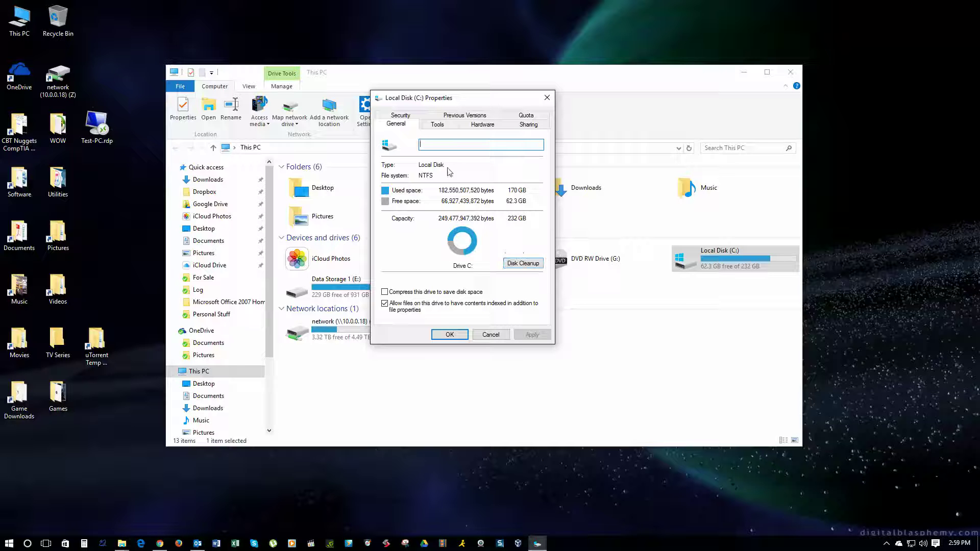
# Step: View the error-checking and optimization tools for drive C:, and close its properties and the This PC window
pyautogui.click(438, 125)
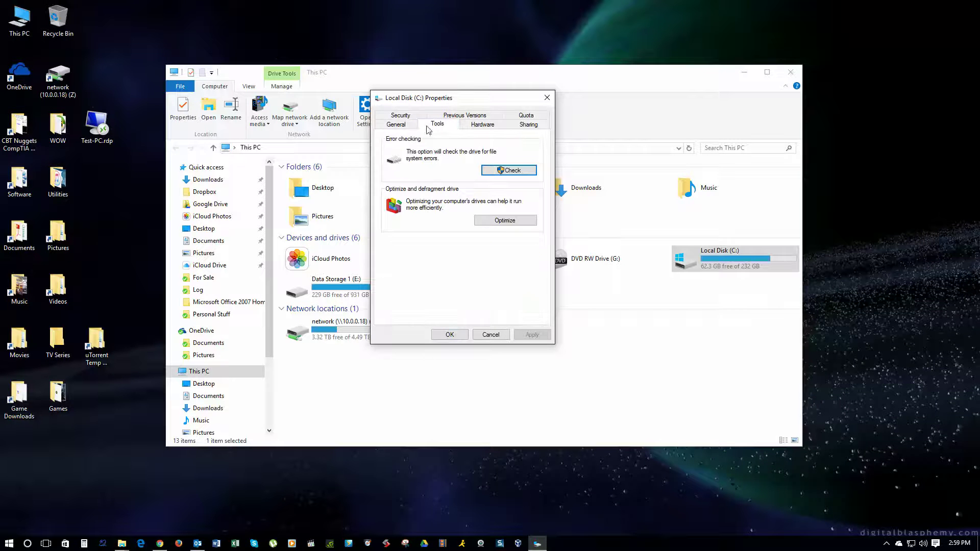
pyautogui.click(508, 170)
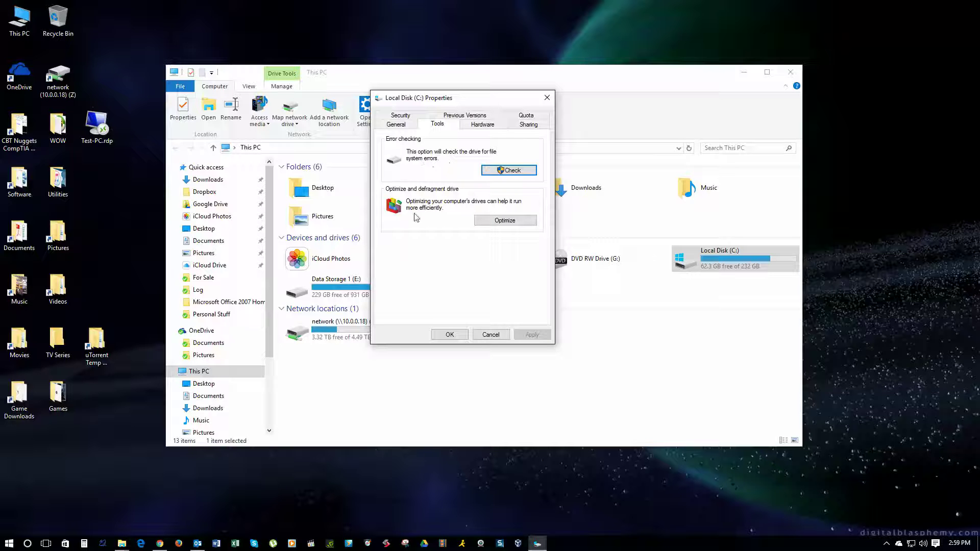
pyautogui.click(450, 334)
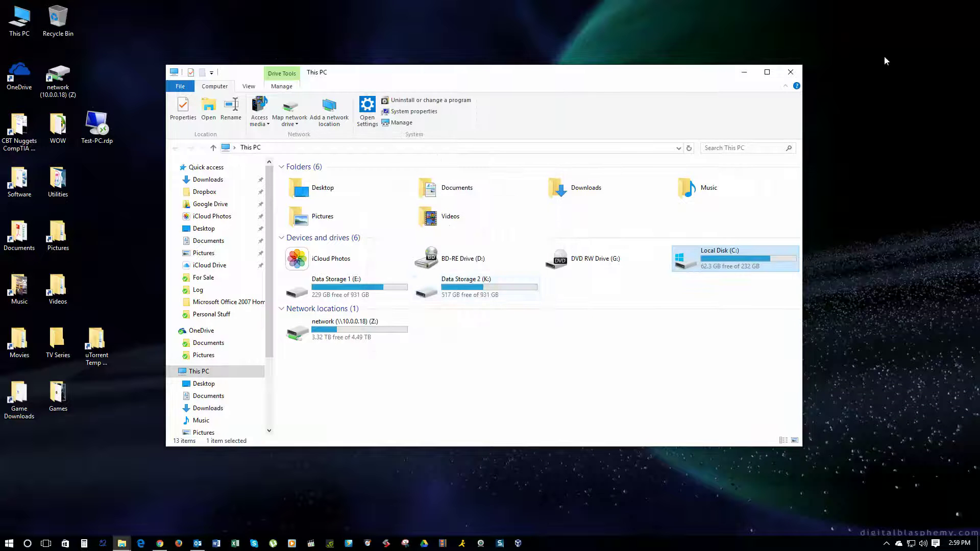
pyautogui.click(790, 72)
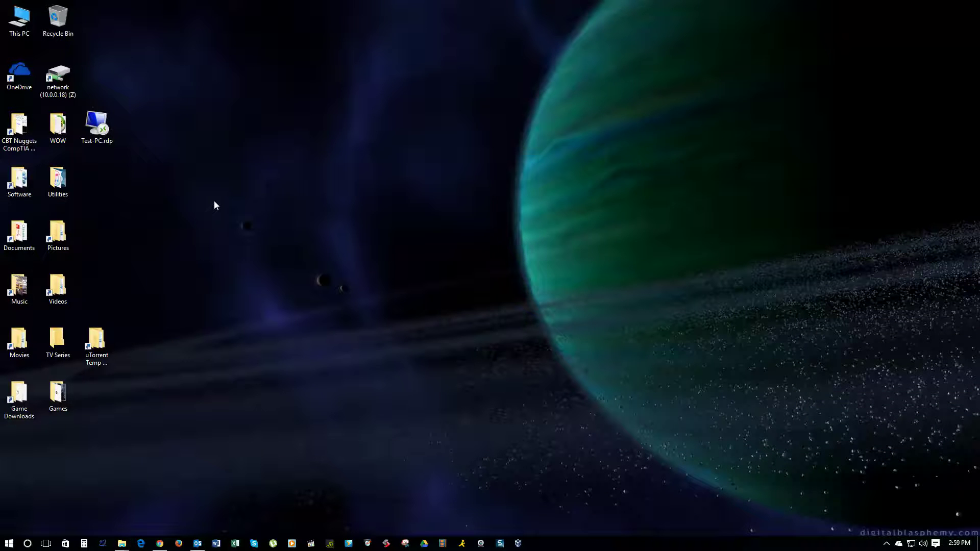
pyautogui.click(9, 543)
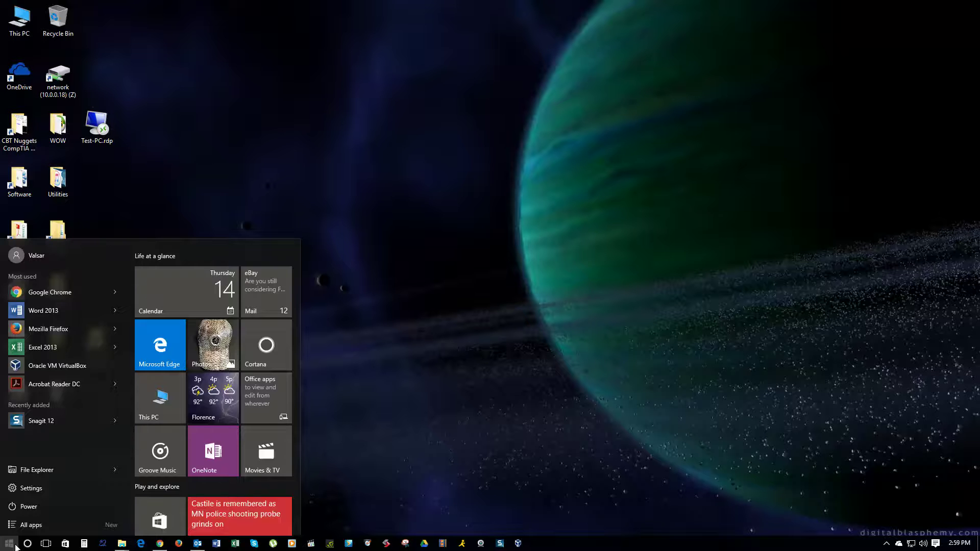
pyautogui.write('msi')
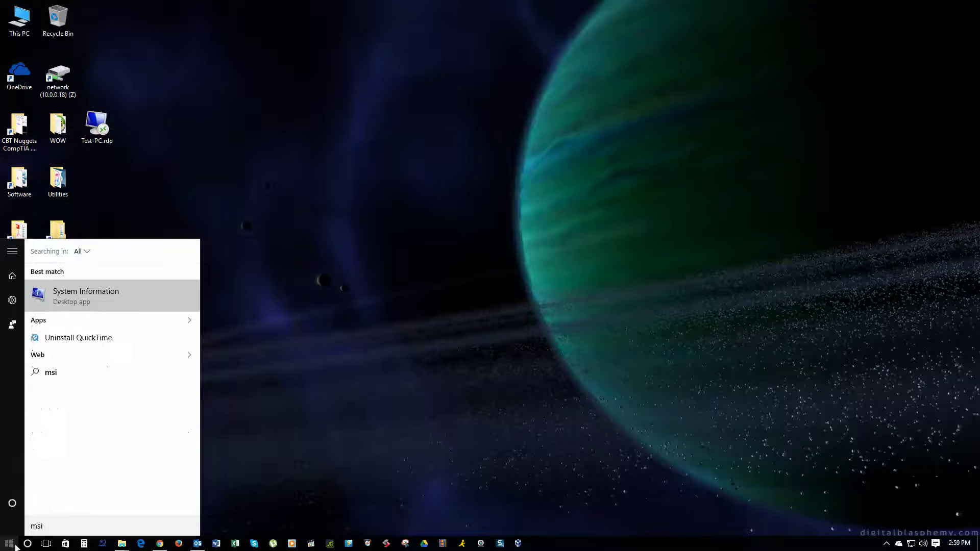
pyautogui.write('nfo32.exer')
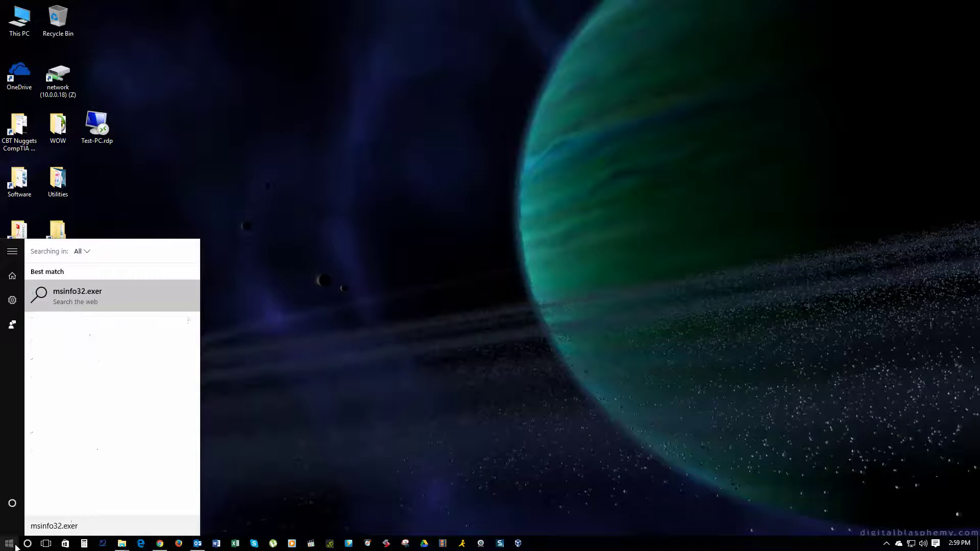
pyautogui.press('Return')
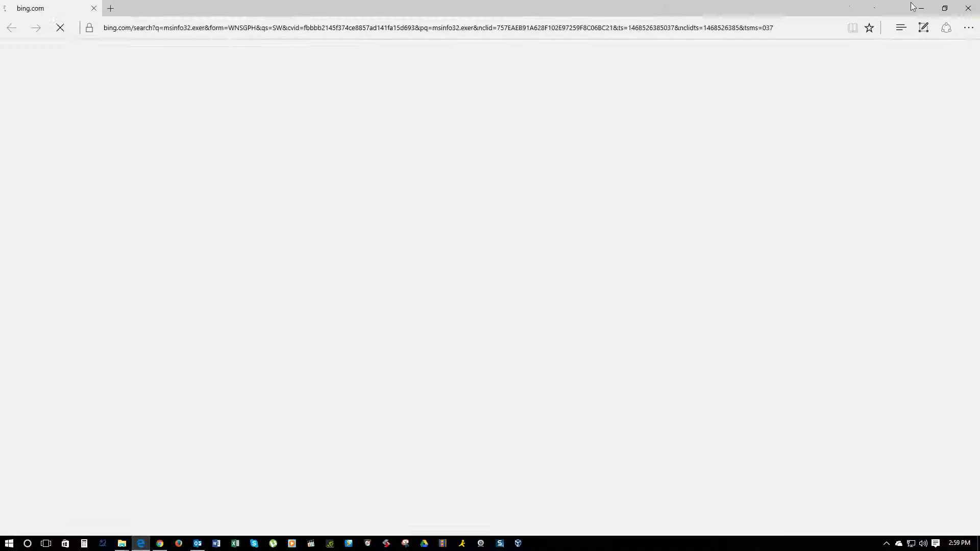
pyautogui.hotkey('alt', 'F4')
# Step: Launch the System Information tool by running msinfo32.exe
pyautogui.click(13, 548)
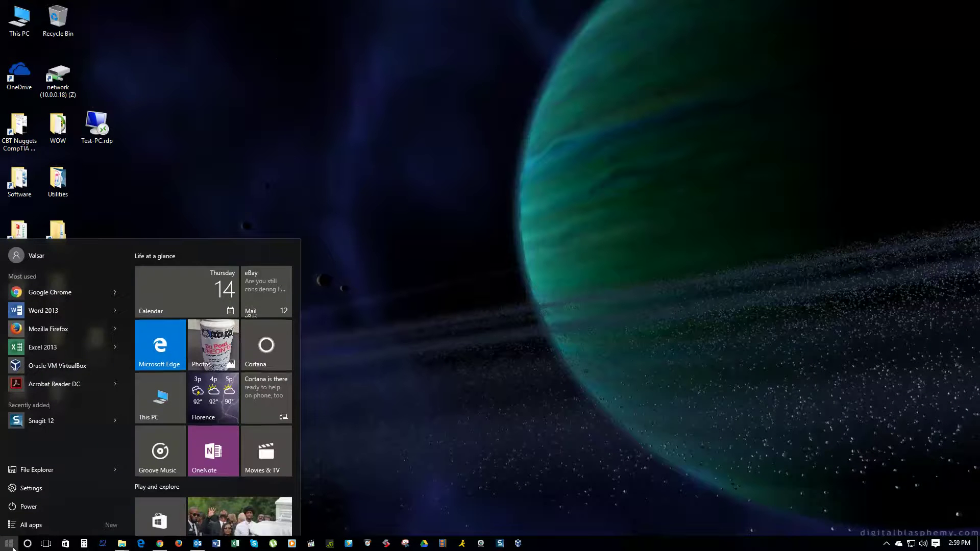
pyautogui.write('msinfo3')
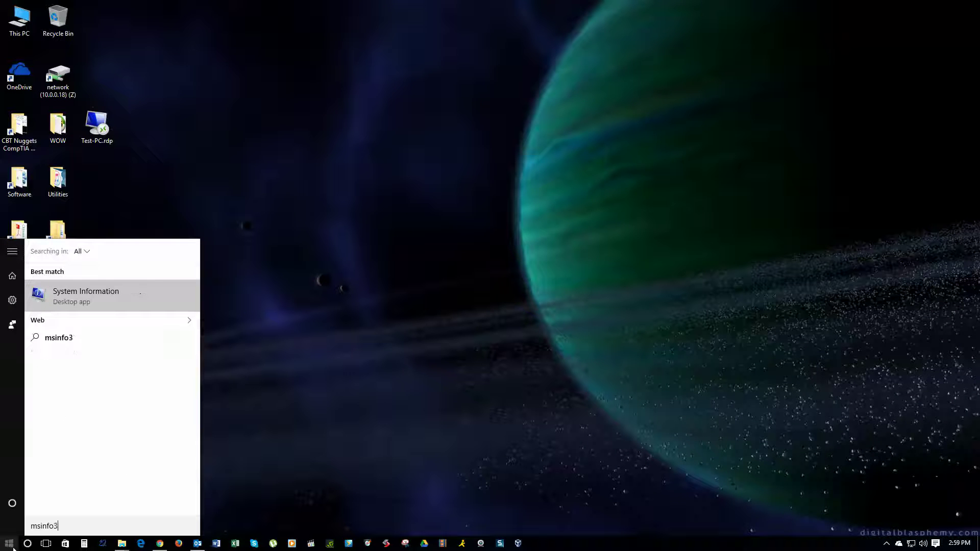
pyautogui.write('2.exe')
pyautogui.press('Return')
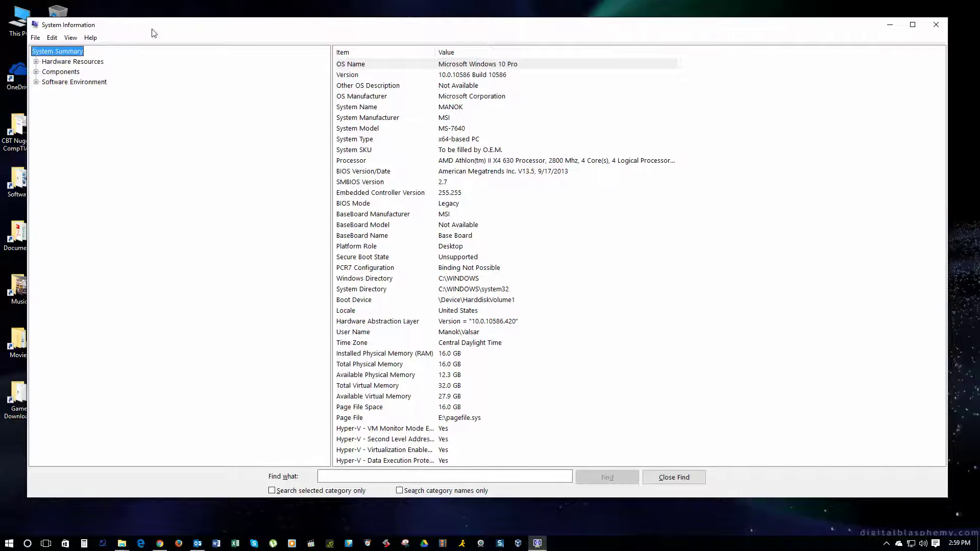
# Step: Search for "system" to locate the System Information app in the results, and return to the open System Information window
pyautogui.click(13, 547)
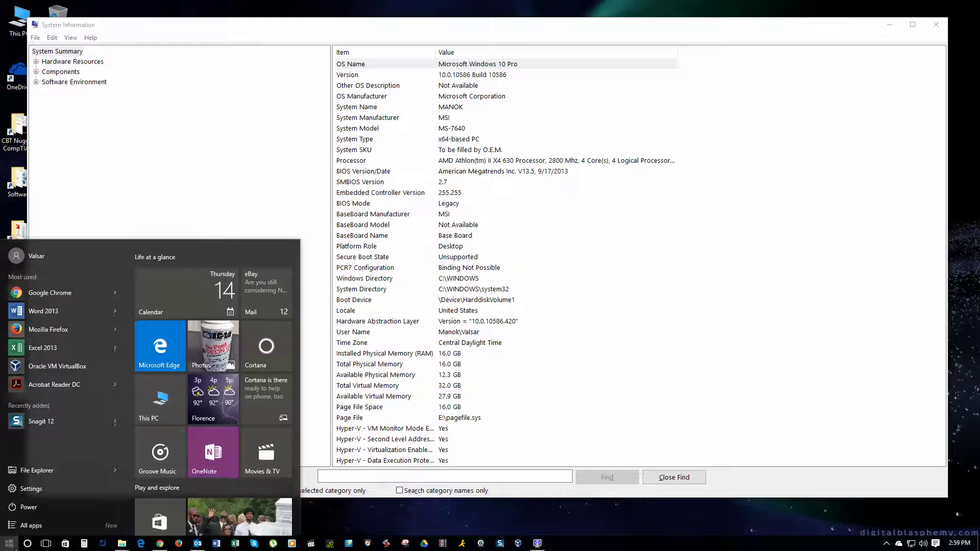
pyautogui.click(13, 547)
pyautogui.write('system')
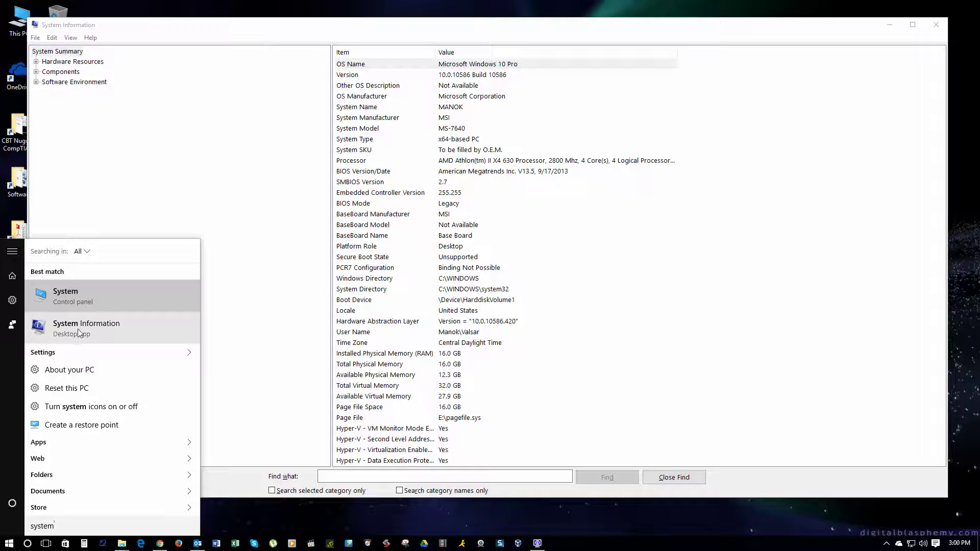
pyautogui.click(435, 34)
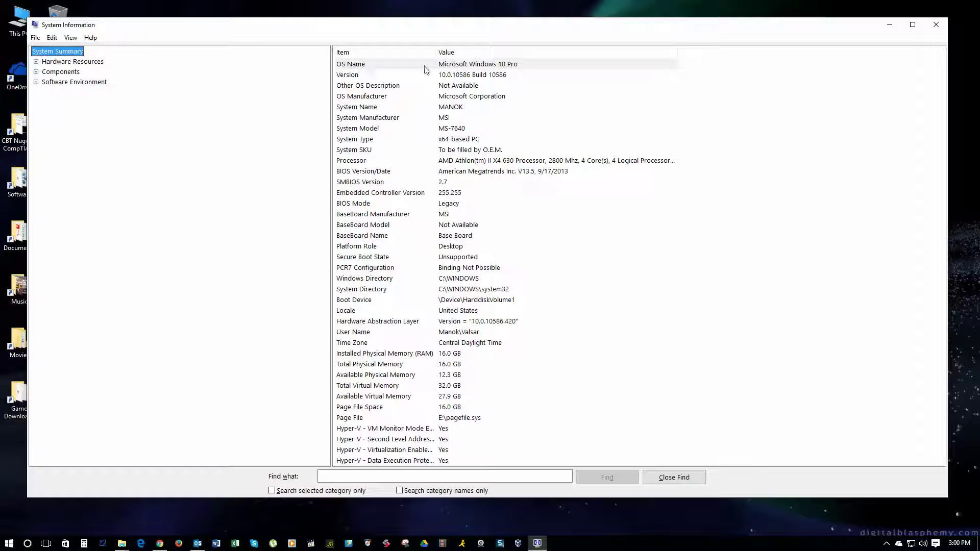
# Step: Examine the OS version, OS manufacturer, system type, processor, BIOS mode and secure boot state in the system summary
pyautogui.click(476, 76)
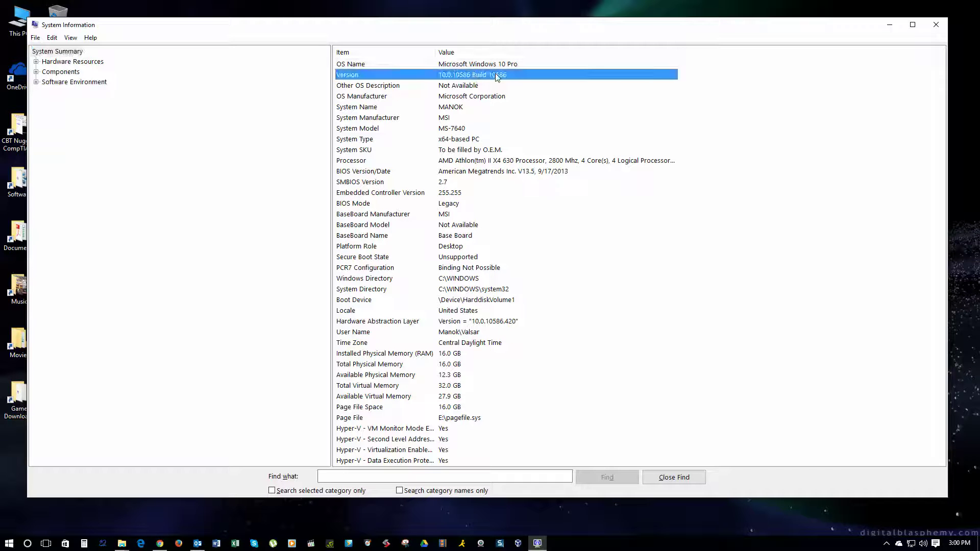
pyautogui.click(465, 99)
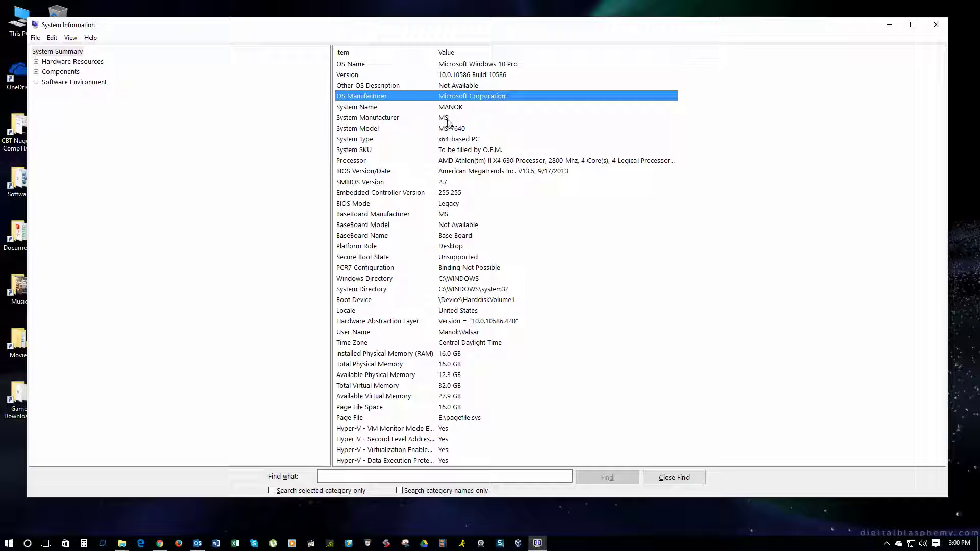
pyautogui.click(468, 141)
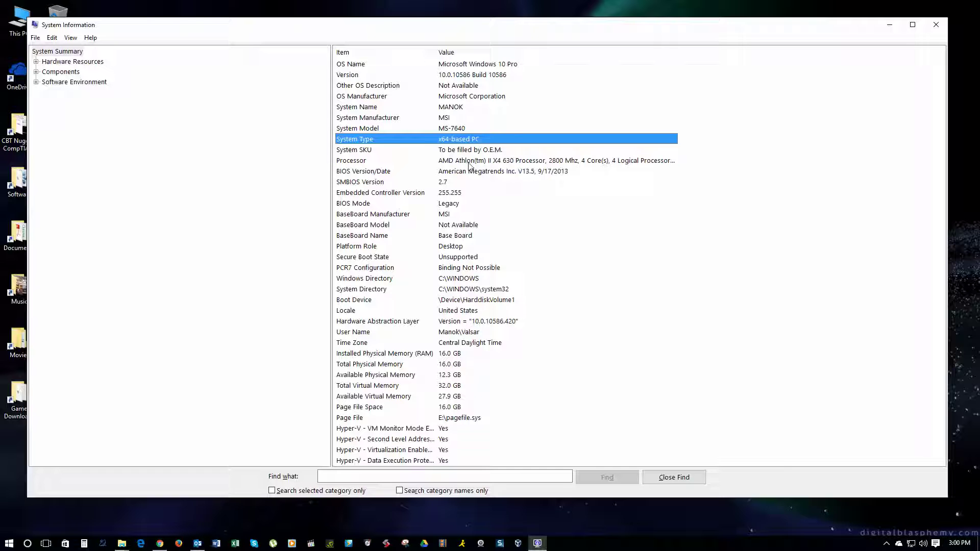
pyautogui.click(469, 161)
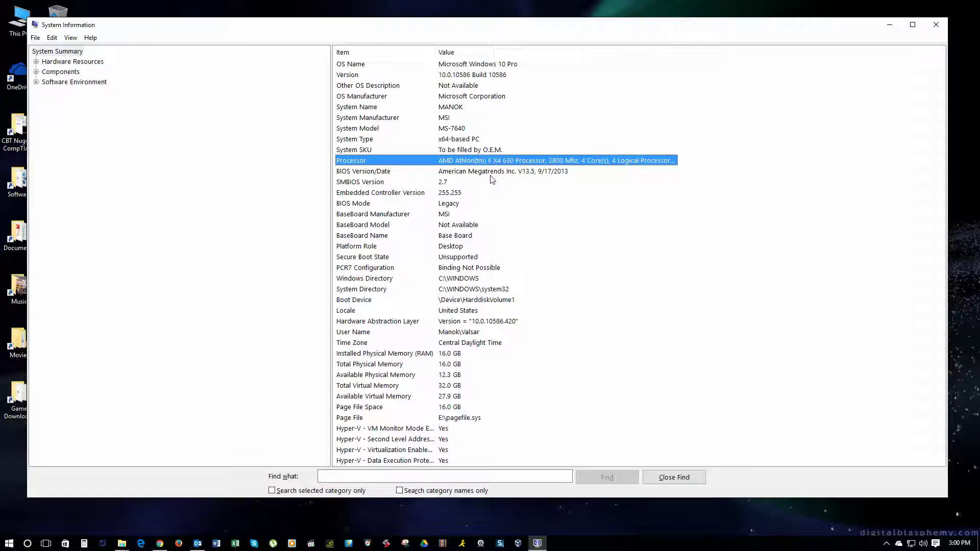
pyautogui.click(448, 206)
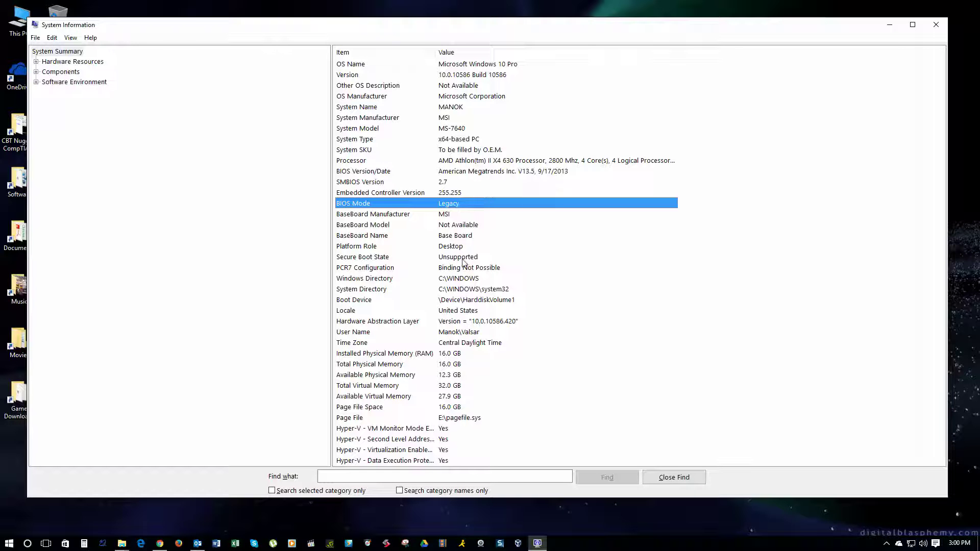
pyautogui.click(379, 259)
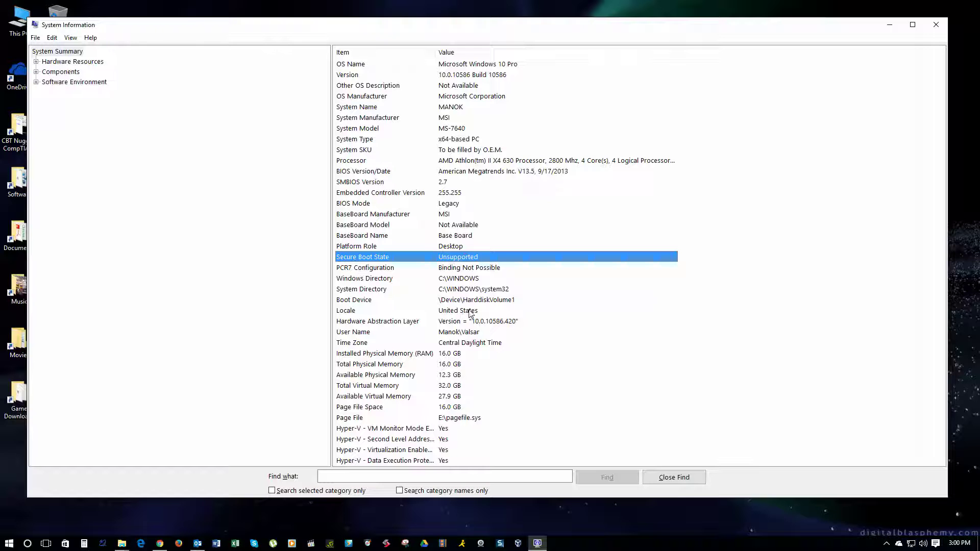
# Step: Check the time zone and installed physical memory, and expand the Hardware Resources, Components and Software Environment categories
pyautogui.click(414, 344)
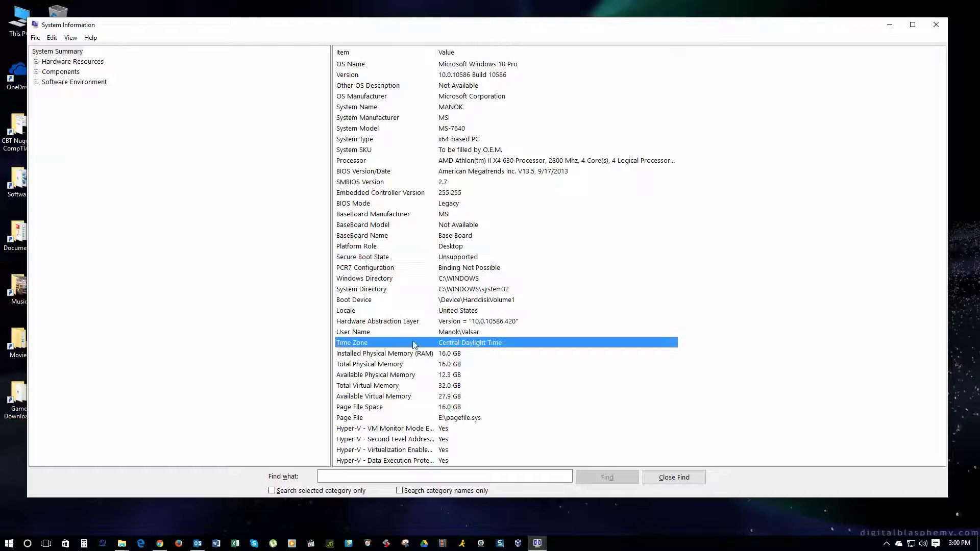
pyautogui.click(454, 355)
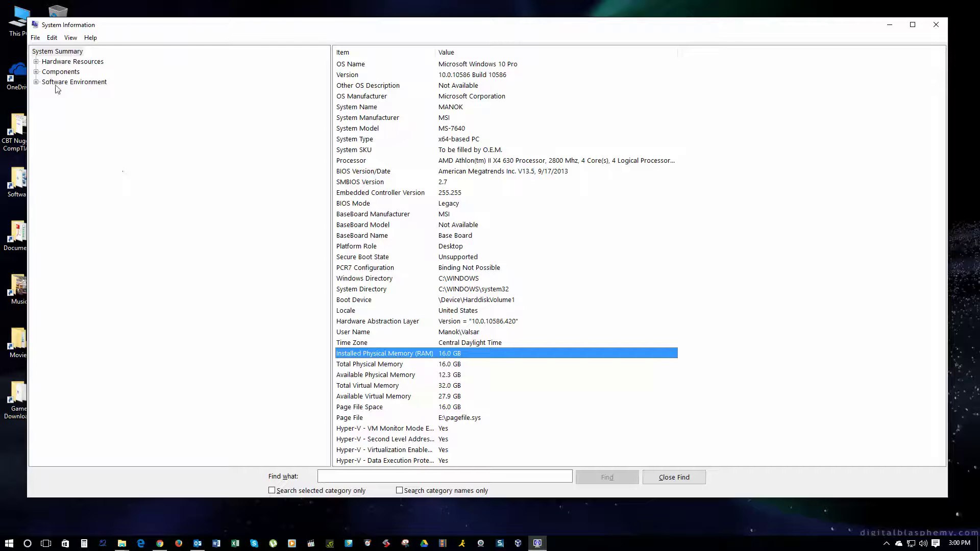
pyautogui.click(36, 62)
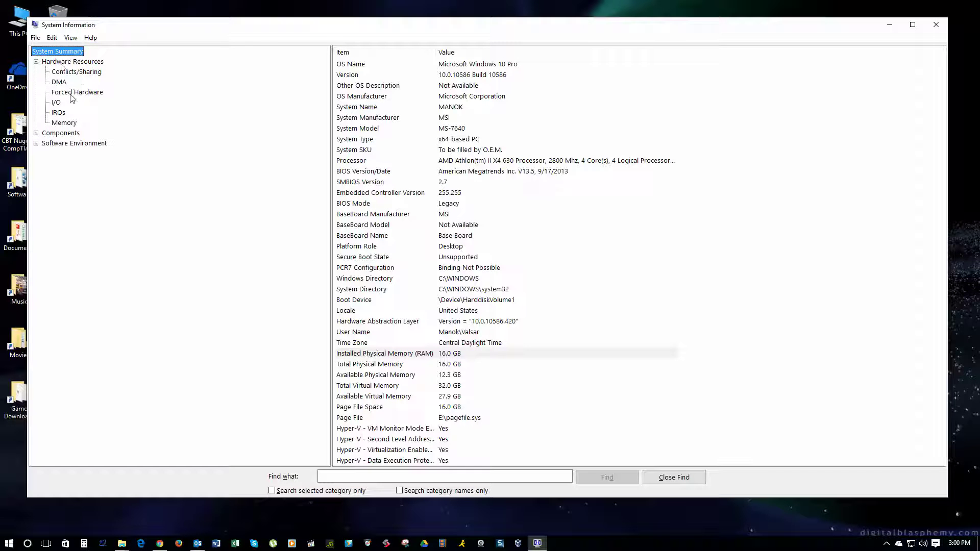
pyautogui.click(36, 133)
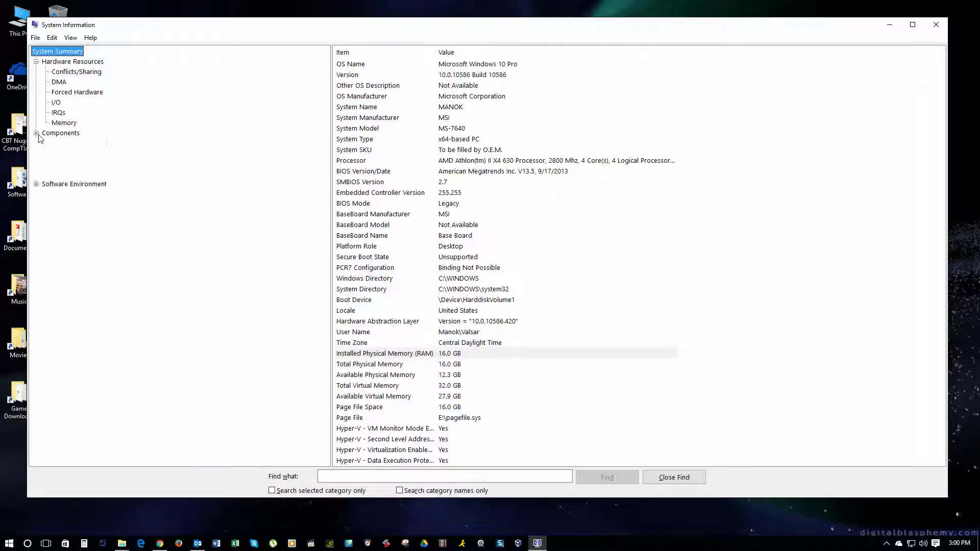
pyautogui.click(37, 276)
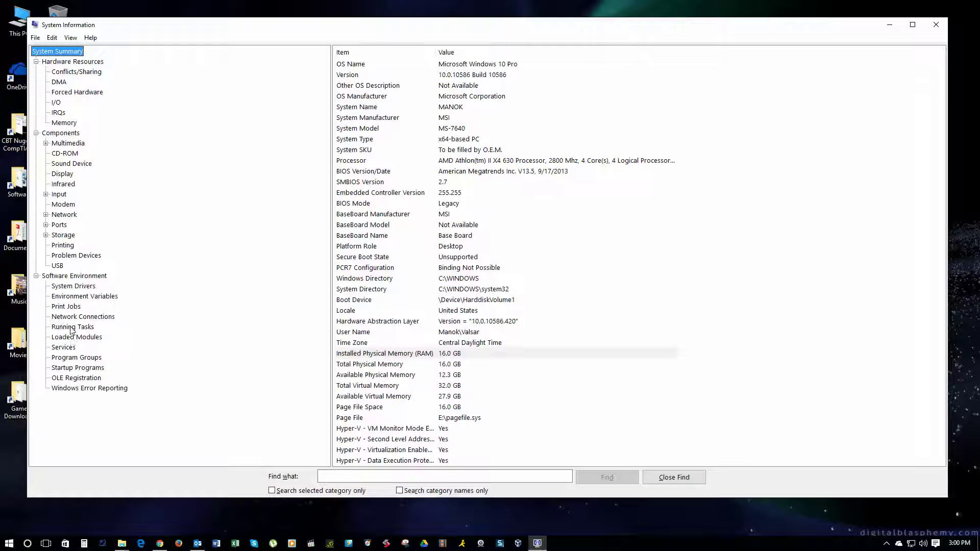
# Step: View the Multimedia and CD-ROM entries under Components, and close the System Information window
pyautogui.click(66, 144)
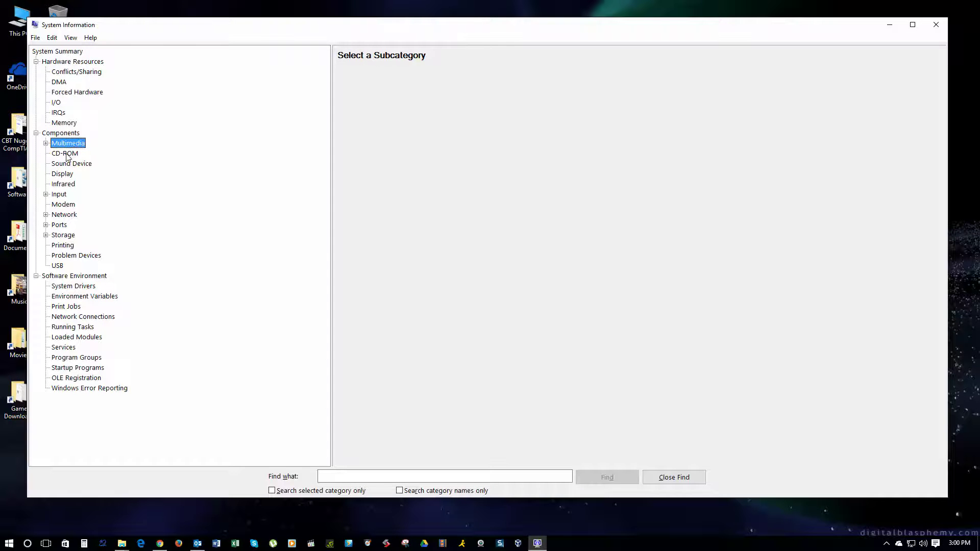
pyautogui.click(65, 155)
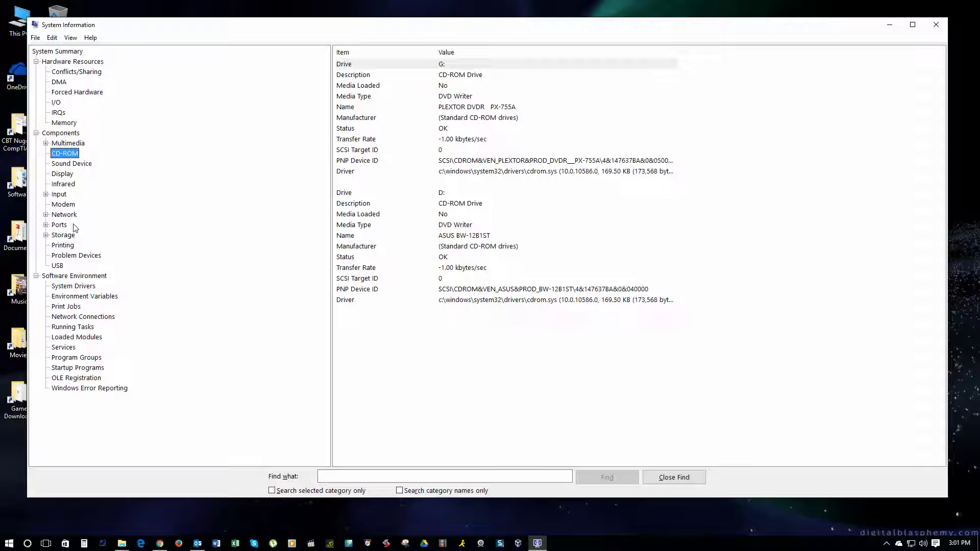
pyautogui.click(936, 24)
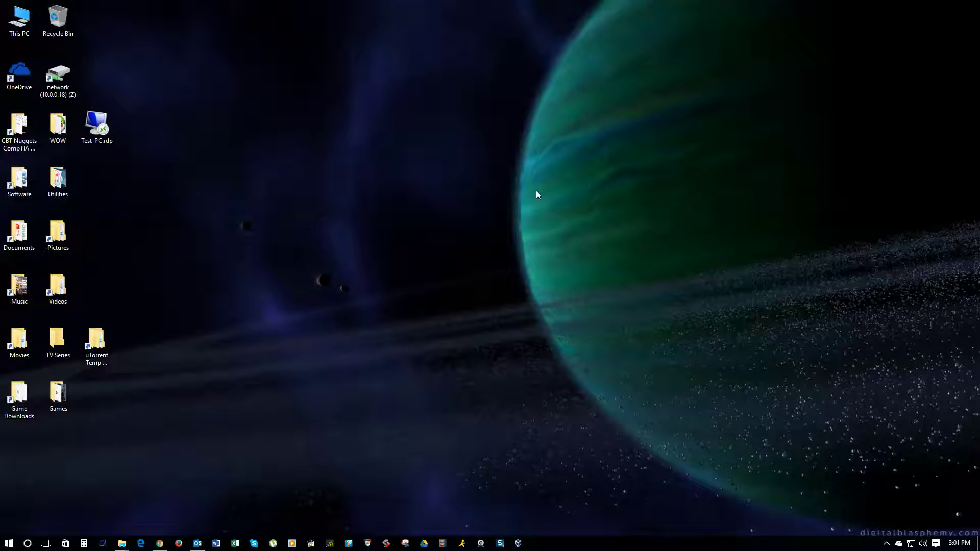